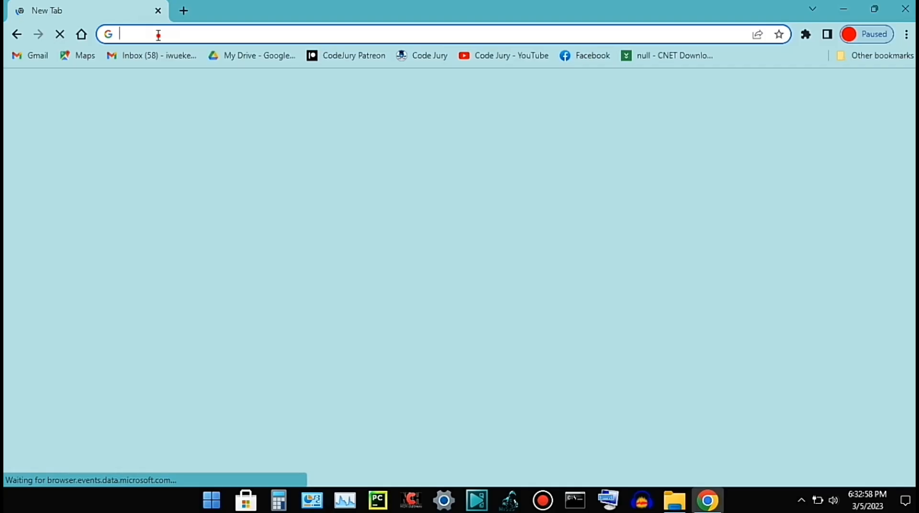
# Step: Search the web for "vs studio installer" by reworking the earlier "vs studio code exe" query
pyautogui.click(158, 34)
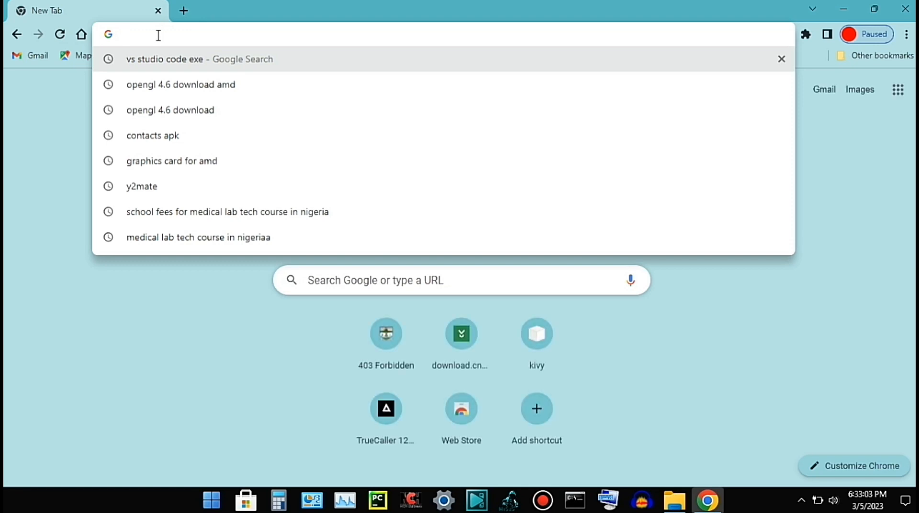
pyautogui.press('Down')
pyautogui.press('Down')
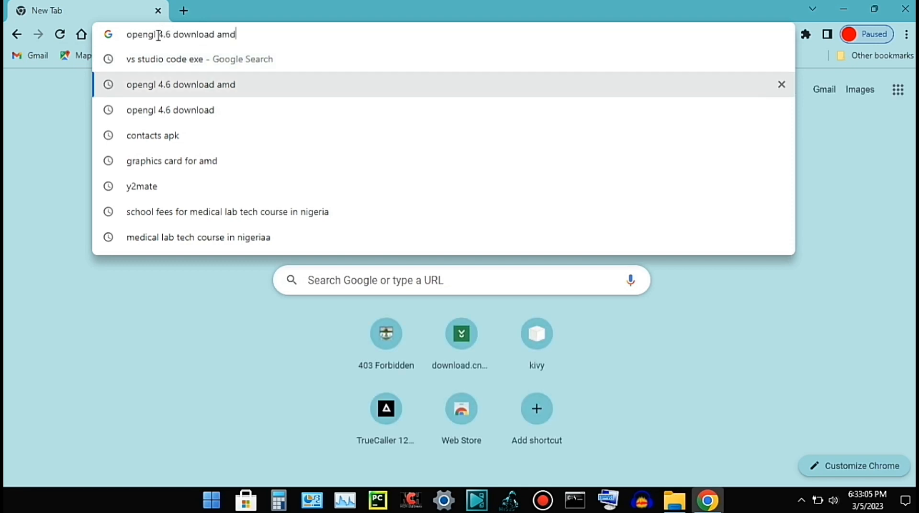
pyautogui.press('Up')
pyautogui.hotkey('ctrl', 'Left')
pyautogui.press('BackSpace')
pyautogui.press('BackSpace')
pyautogui.press('BackSpace')
pyautogui.press('BackSpace')
pyautogui.press('BackSpace')
pyautogui.write('installer')
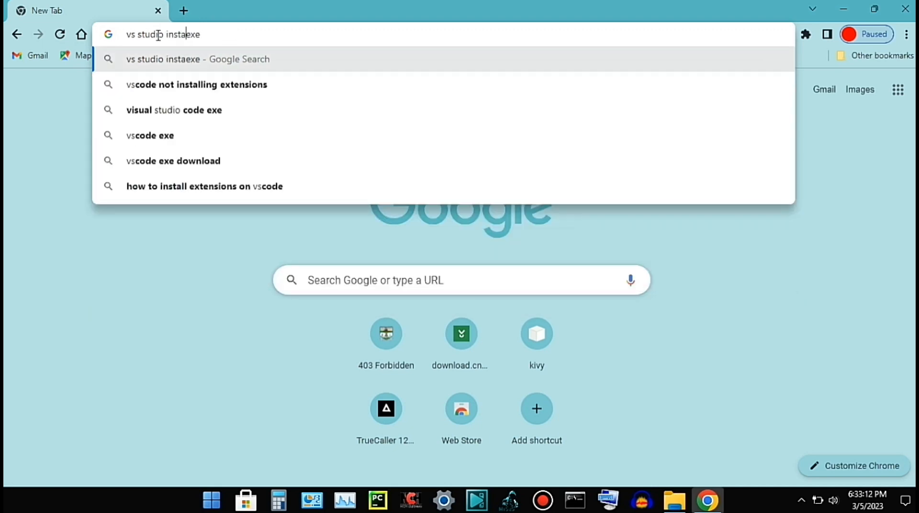
pyautogui.press('Delete')
pyautogui.press('Delete')
pyautogui.press('Delete')
pyautogui.press('Delete')
pyautogui.press('Return')
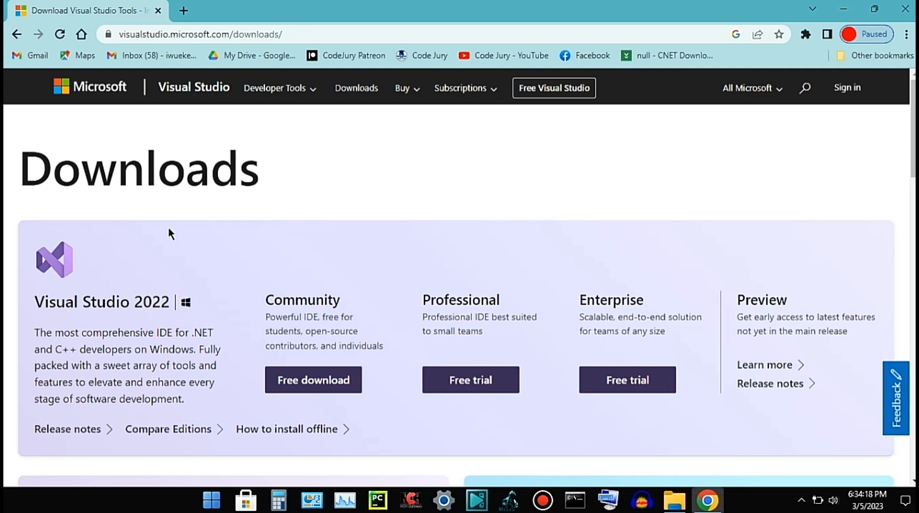
# Step: Download the free Community edition of Visual Studio 2022 from the Visual Studio downloads page
pyautogui.click(268, 378)
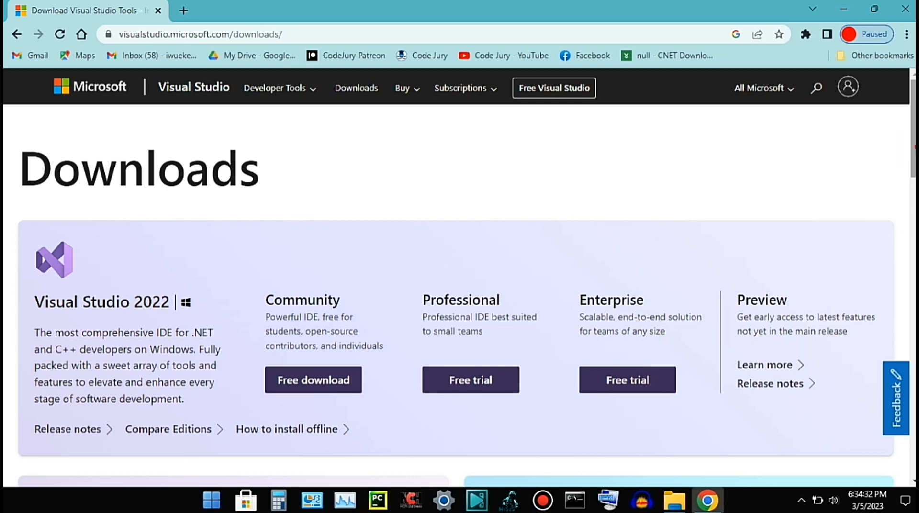
pyautogui.scroll(-3, 908, 199)
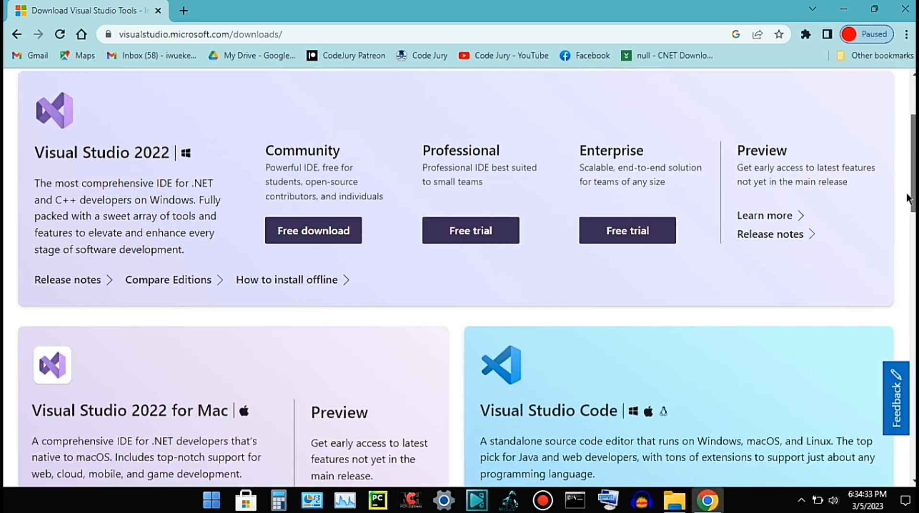
pyautogui.scroll(-1, 908, 199)
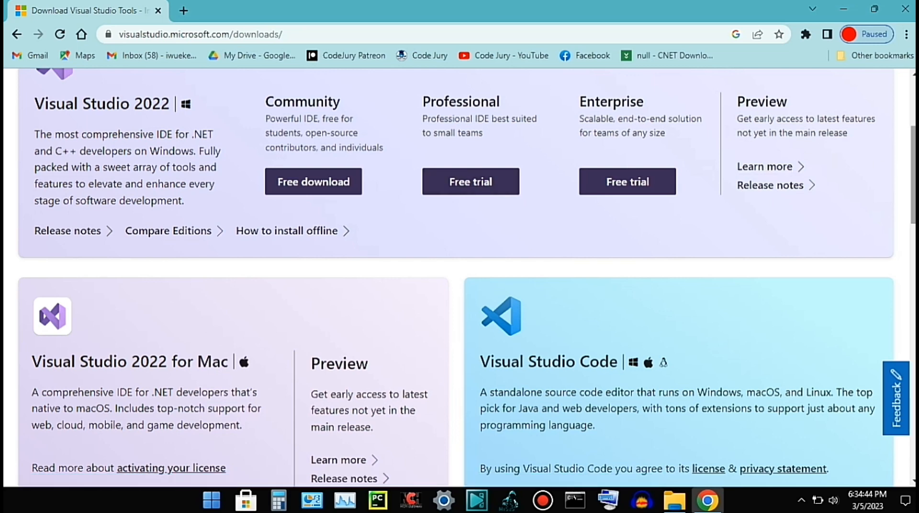
pyautogui.scroll(4, 460, 277)
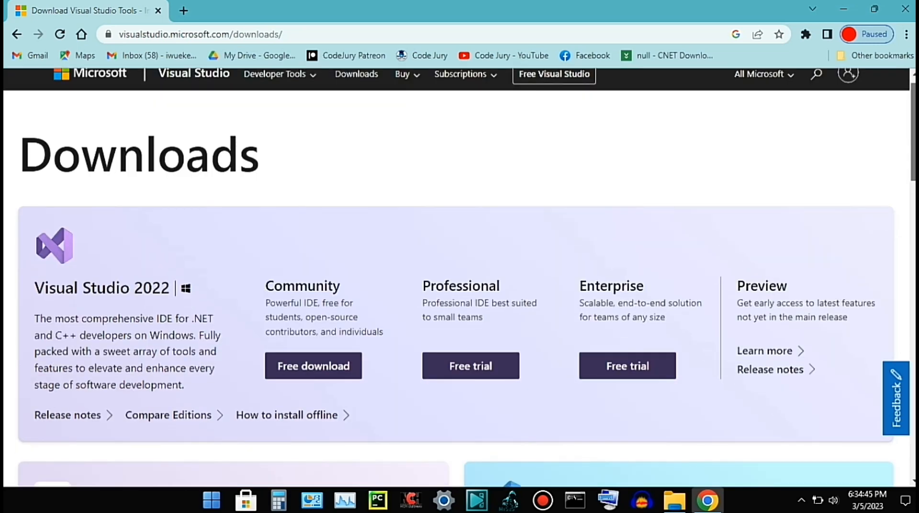
pyautogui.scroll(-2, 680, 281)
pyautogui.scroll(2, 681, 281)
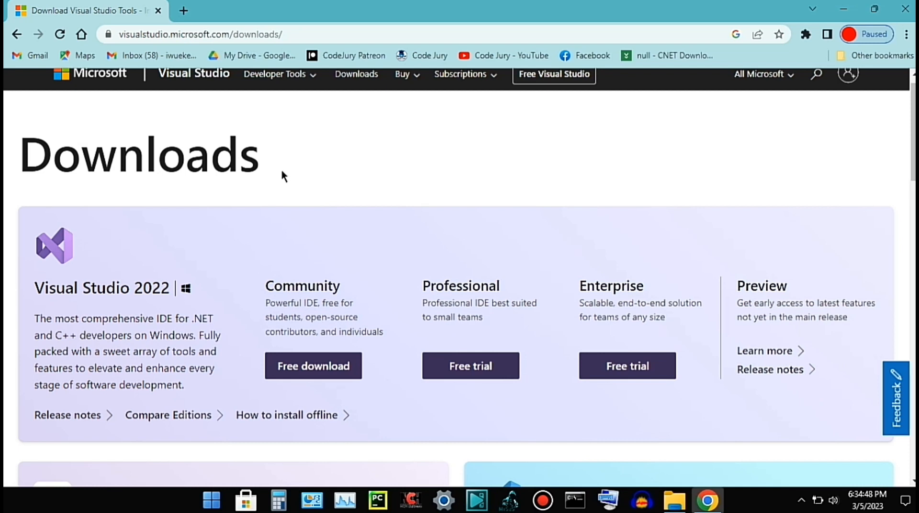
pyautogui.click(327, 369)
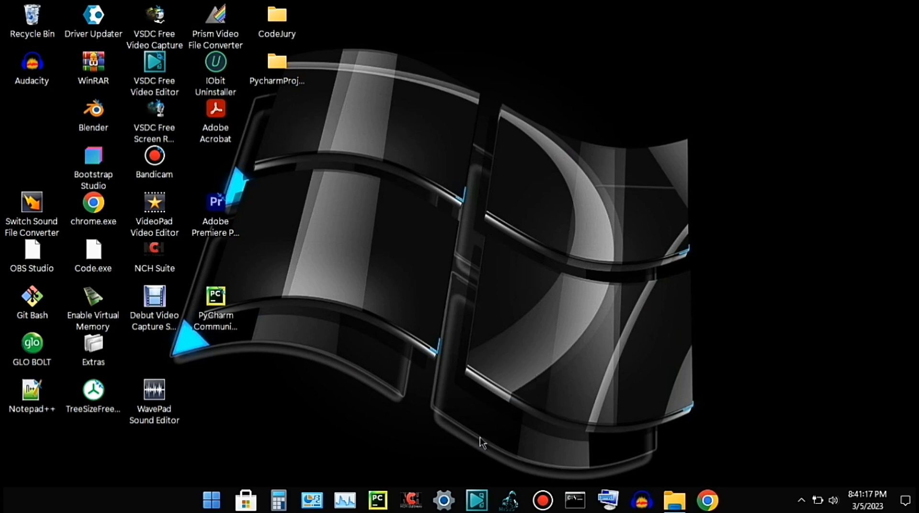
# Step: Run VisualStudioSetup.exe from the Downloads folder through to the workload selection and maximize the installer window
pyautogui.click(674, 500)
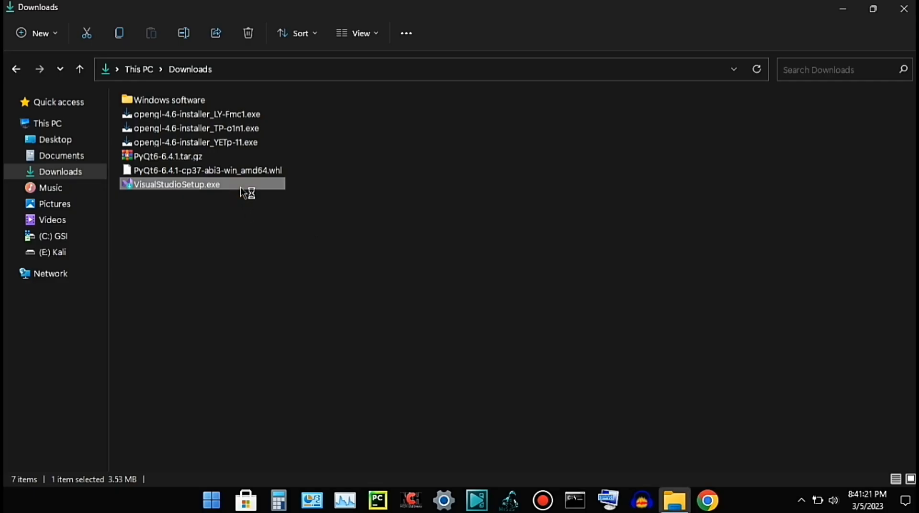
pyautogui.click(841, 5)
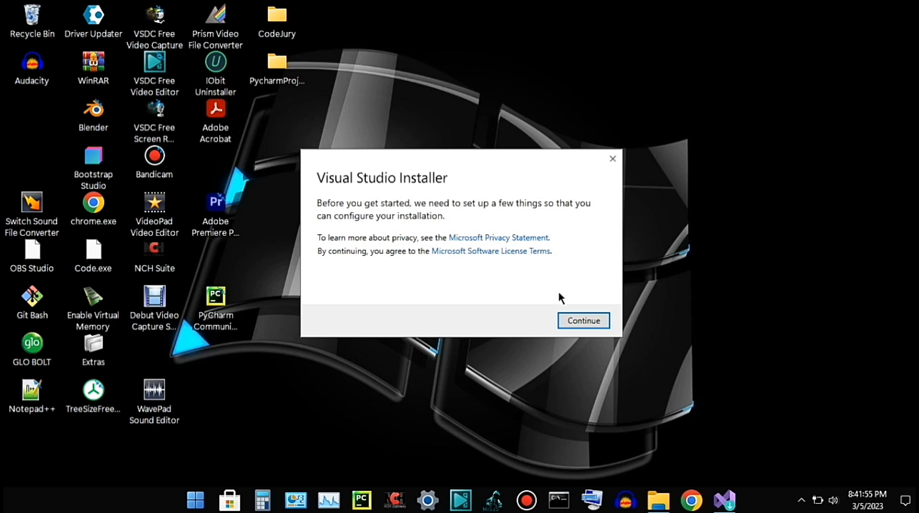
pyautogui.click(569, 325)
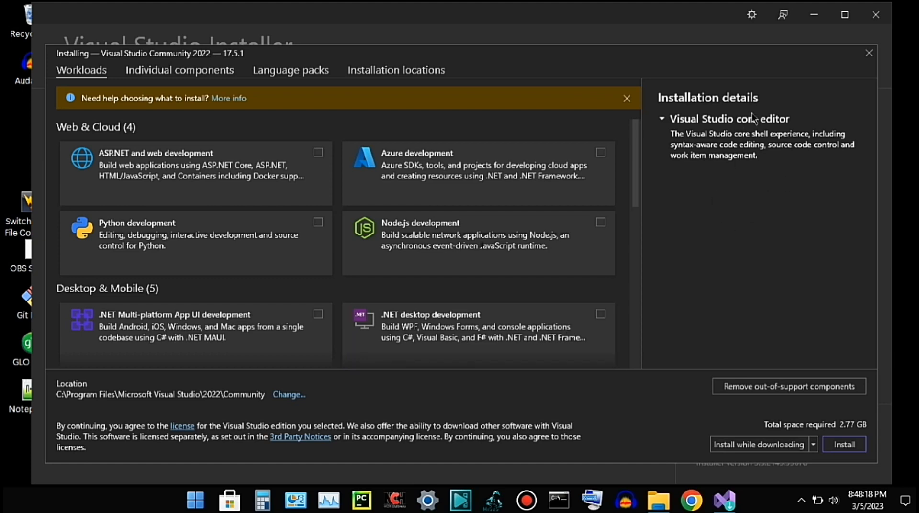
pyautogui.click(847, 19)
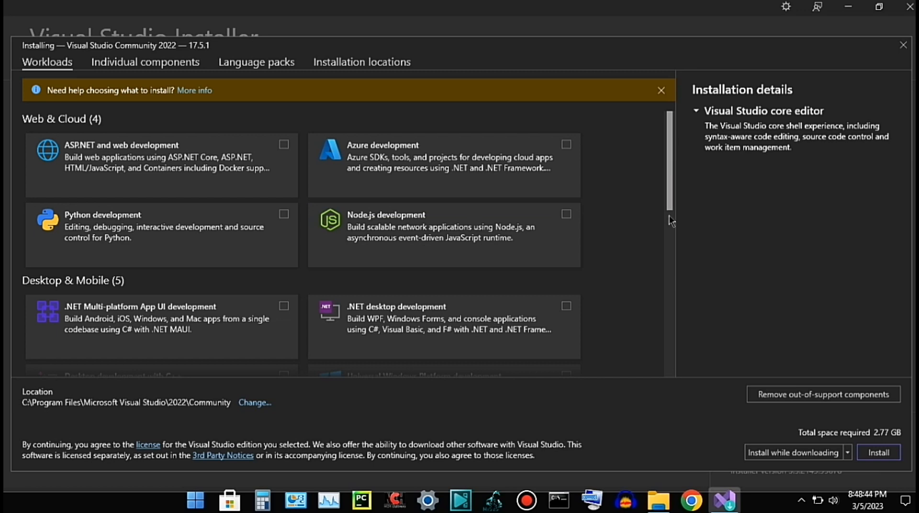
# Step: Select the Game development with Unity workload in the Gaming section
pyautogui.scroll(-1, 670, 220)
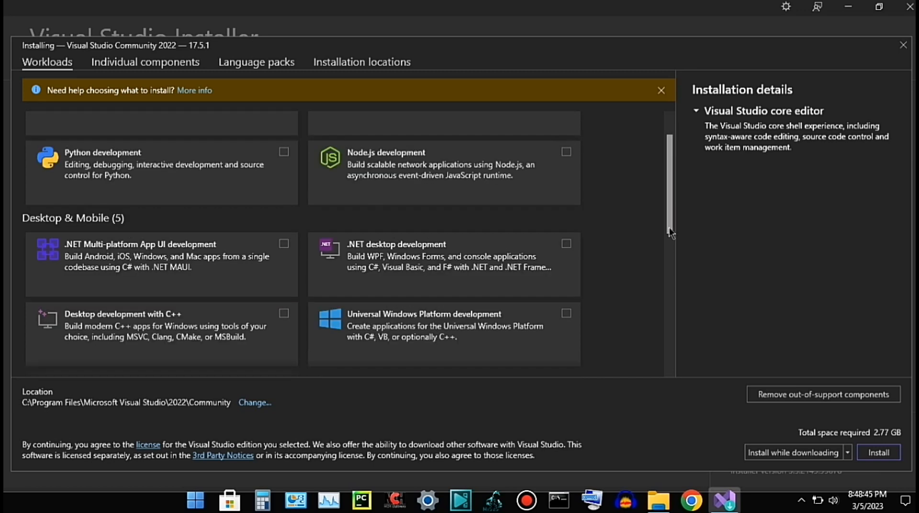
pyautogui.scroll(-1, 335, 287)
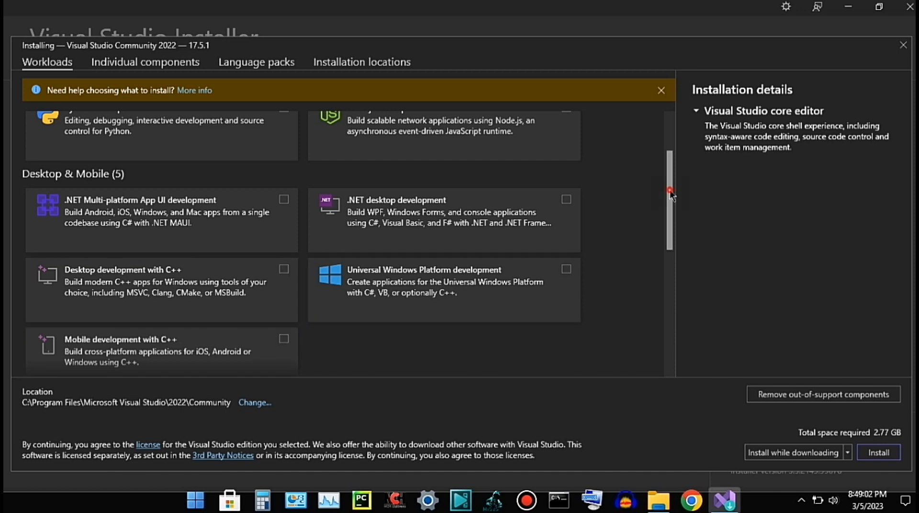
pyautogui.moveTo(669, 232); pyautogui.dragTo(670, 253)
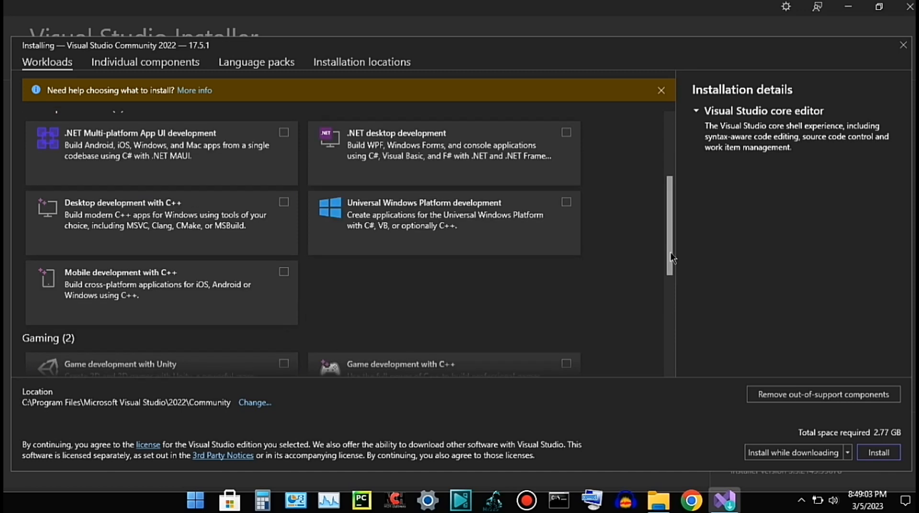
pyautogui.scroll(-3, 672, 257)
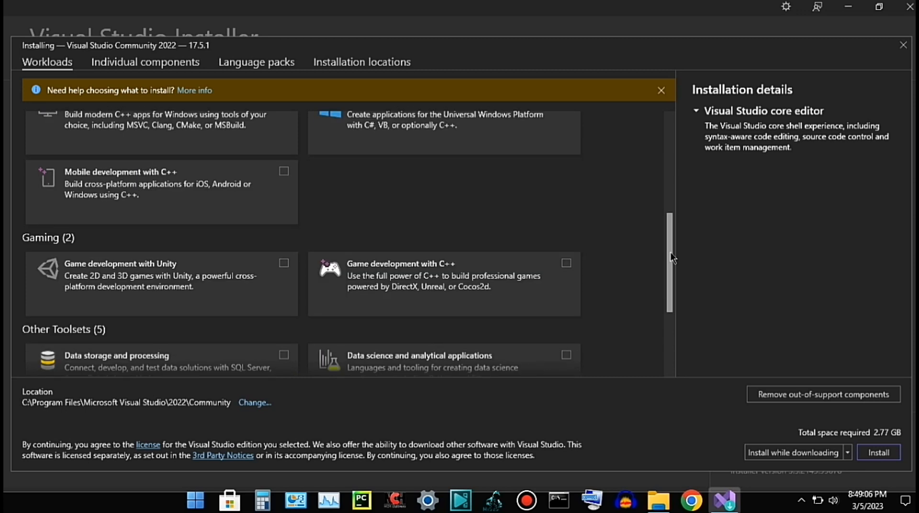
pyautogui.scroll(-1, 205, 272)
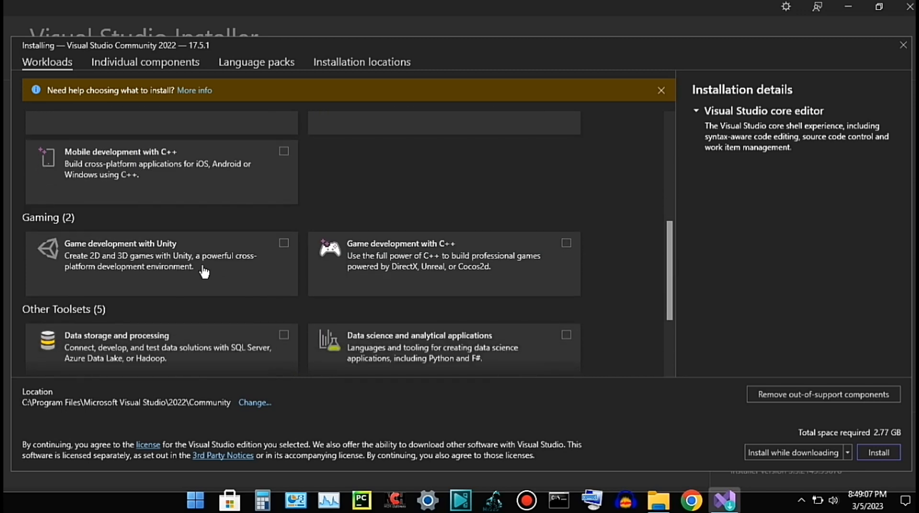
pyautogui.scroll(-1, 205, 272)
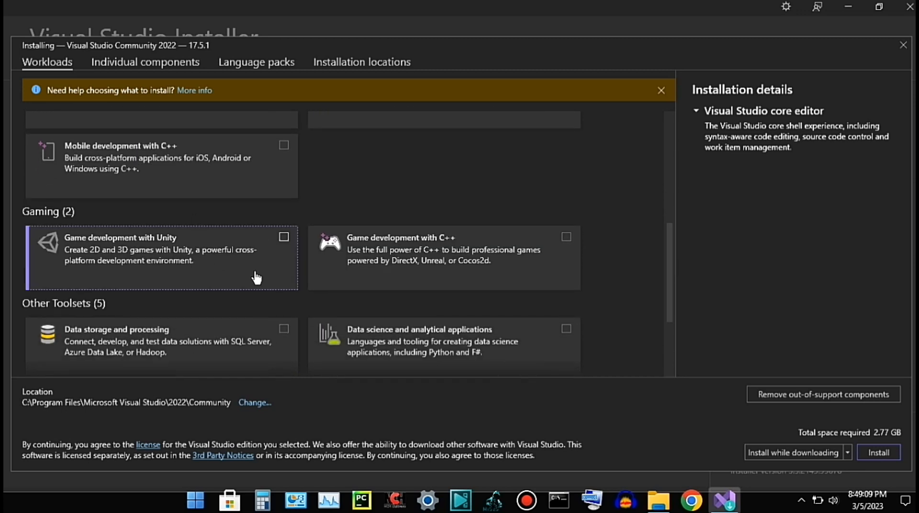
pyautogui.click(283, 239)
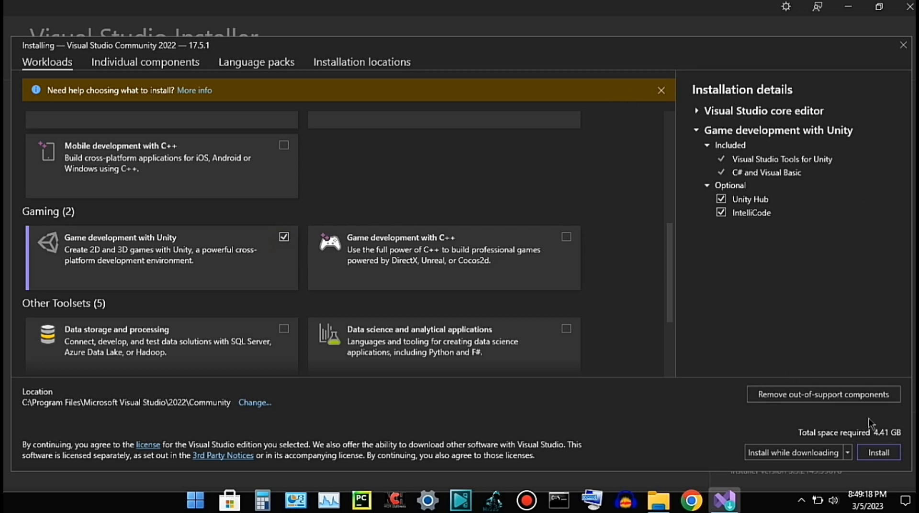
# Step: Look through the Other Toolsets workloads and deselect Game development with Unity
pyautogui.click(668, 242)
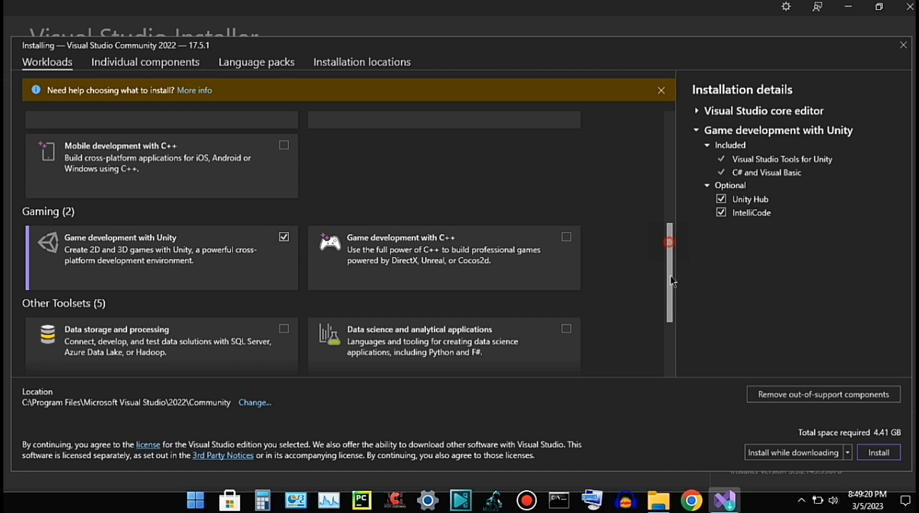
pyautogui.scroll(-1, 671, 283)
pyautogui.scroll(-2, 670, 286)
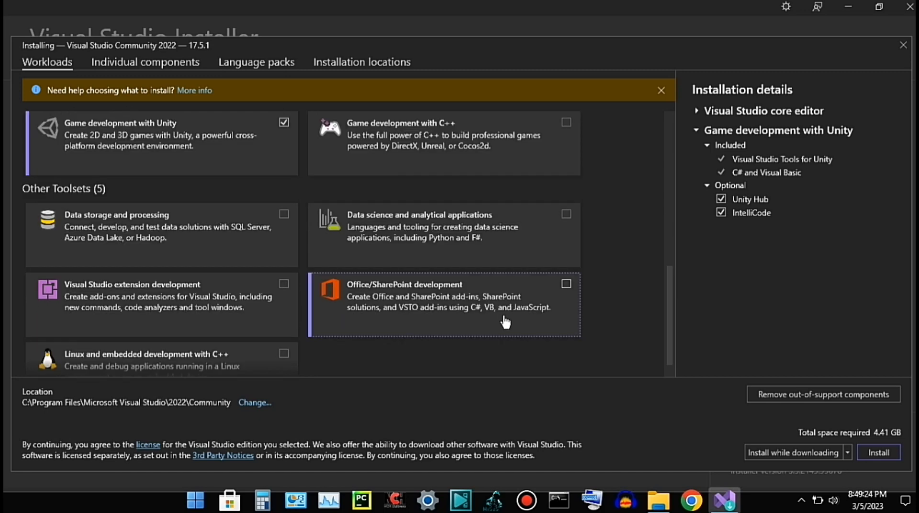
pyautogui.click(285, 355)
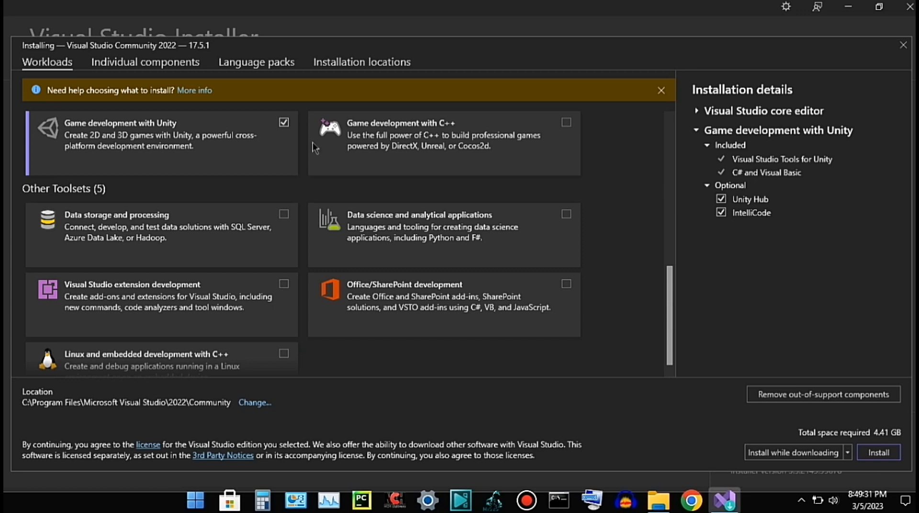
pyautogui.scroll(1, 312, 142)
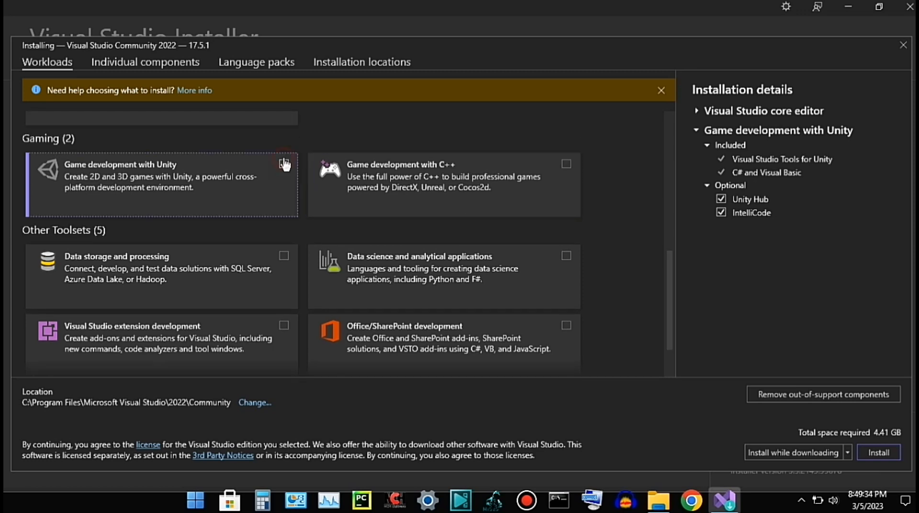
pyautogui.click(284, 164)
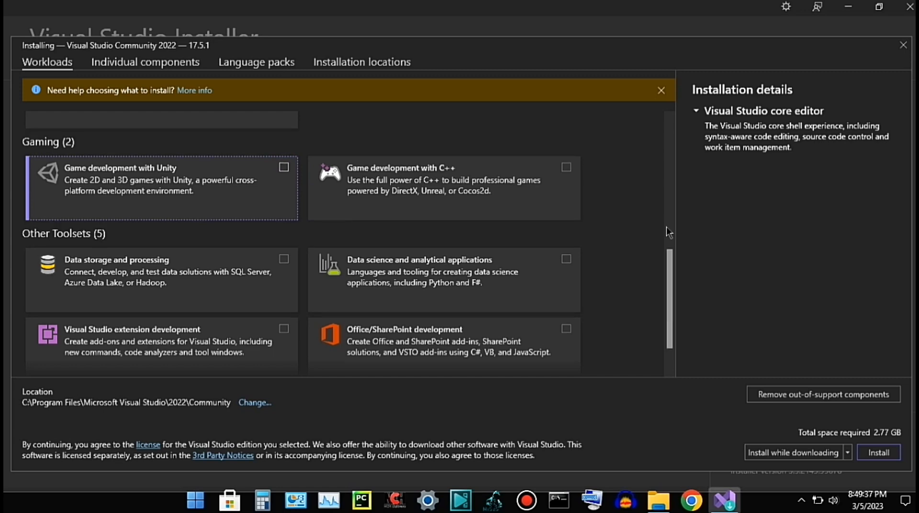
# Step: Select the Mobile development with C++ and Desktop development with C++ workloads
pyautogui.scroll(4, 666, 226)
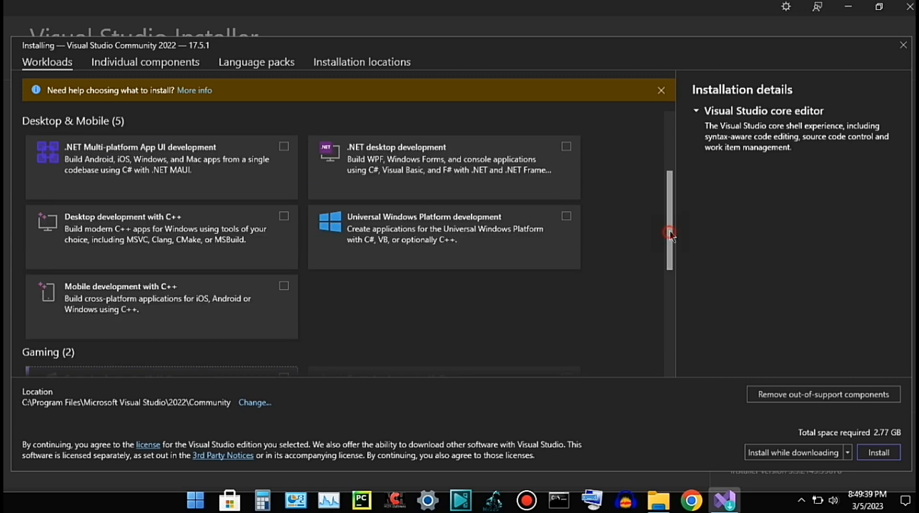
pyautogui.scroll(2, 671, 186)
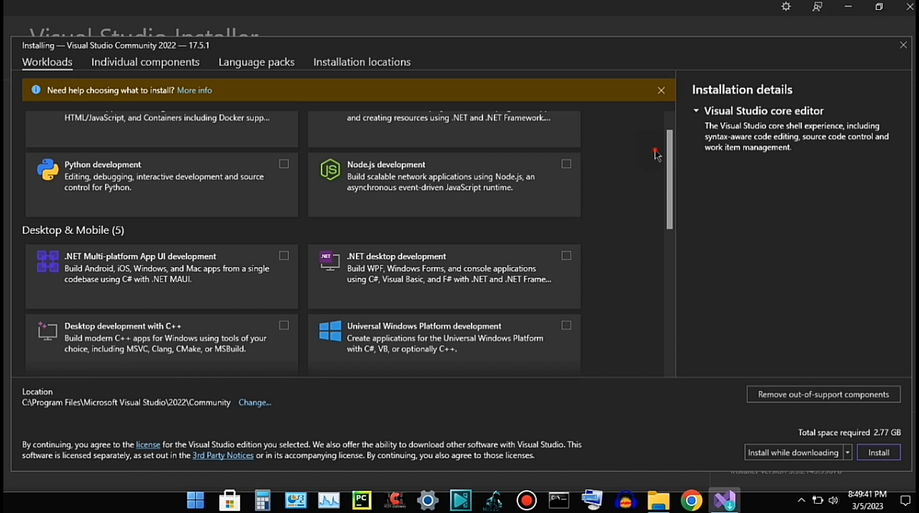
pyautogui.scroll(2, 656, 154)
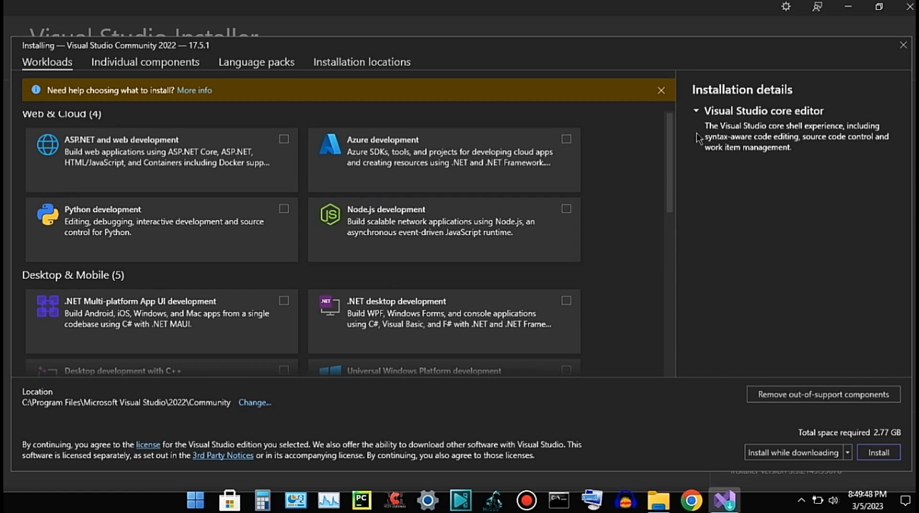
pyautogui.moveTo(671, 196); pyautogui.dragTo(672, 202)
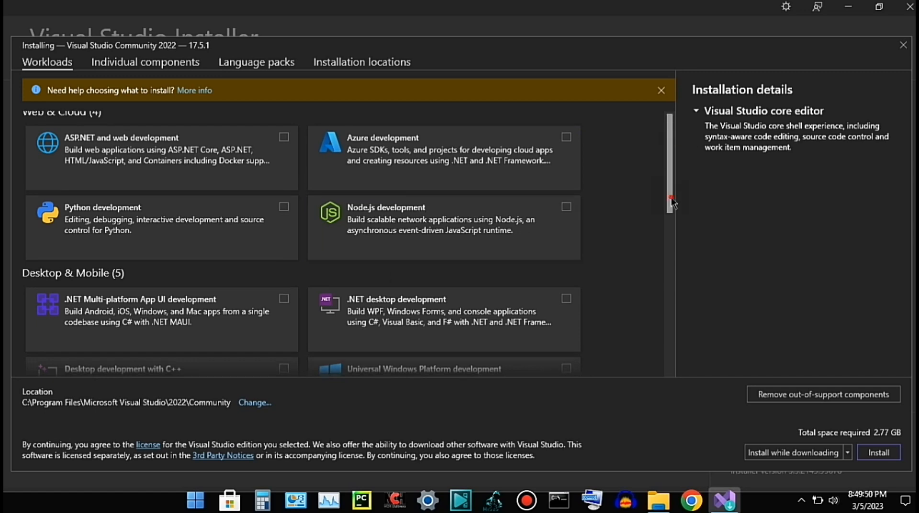
pyautogui.scroll(-5, 154, 326)
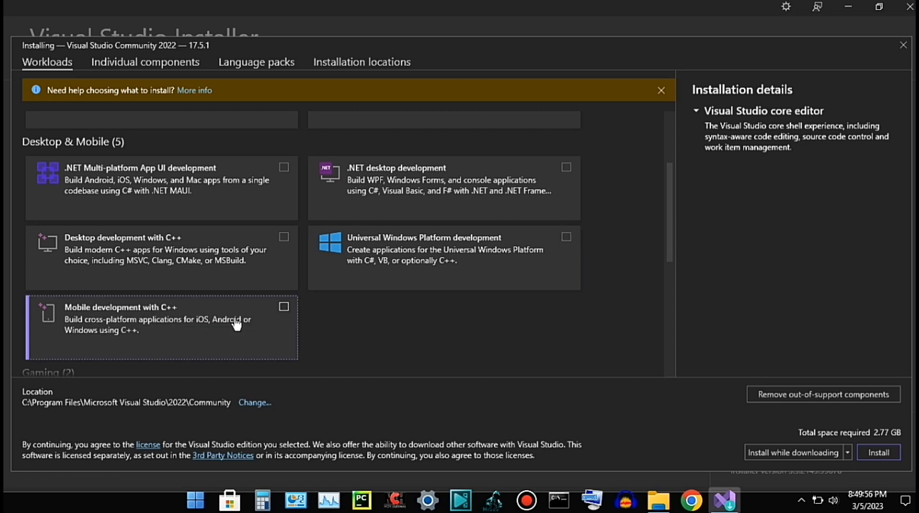
pyautogui.click(284, 307)
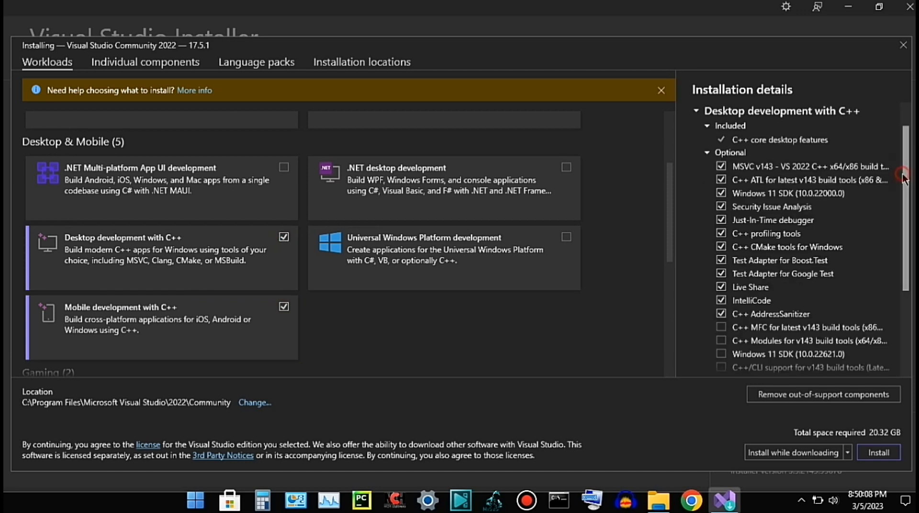
# Step: Add the optional C++ MFC and C++ Modules components for v143 build tools to Desktop development with C++
pyautogui.moveTo(903, 178); pyautogui.dragTo(903, 224)
pyautogui.scroll(-3, 903, 225)
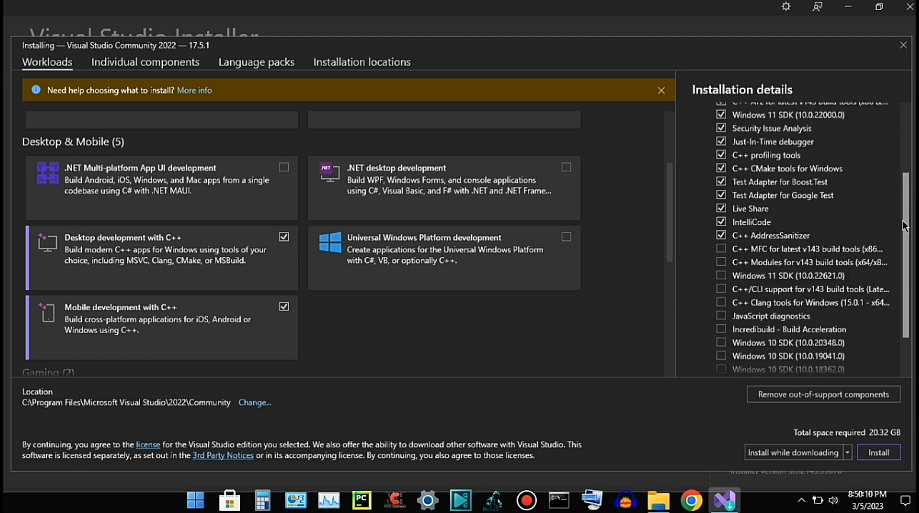
pyautogui.moveTo(808, 253)
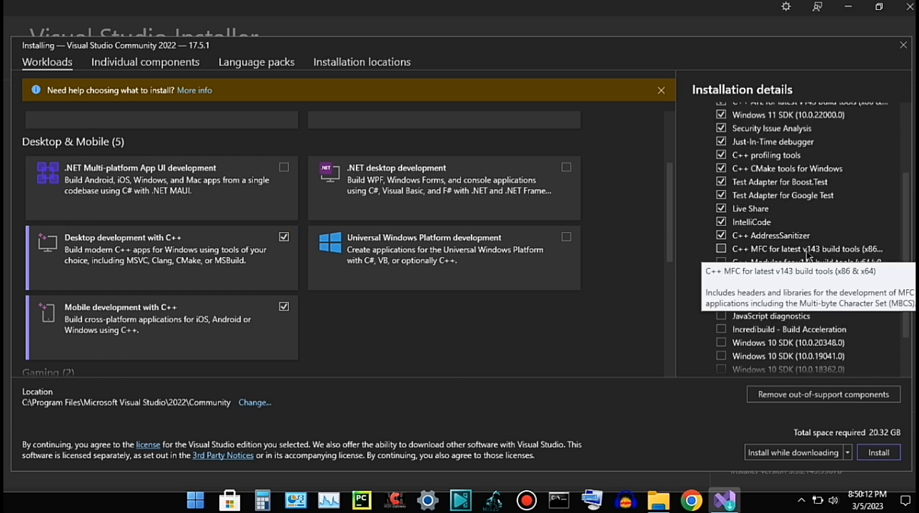
pyautogui.click(721, 249)
pyautogui.click(721, 262)
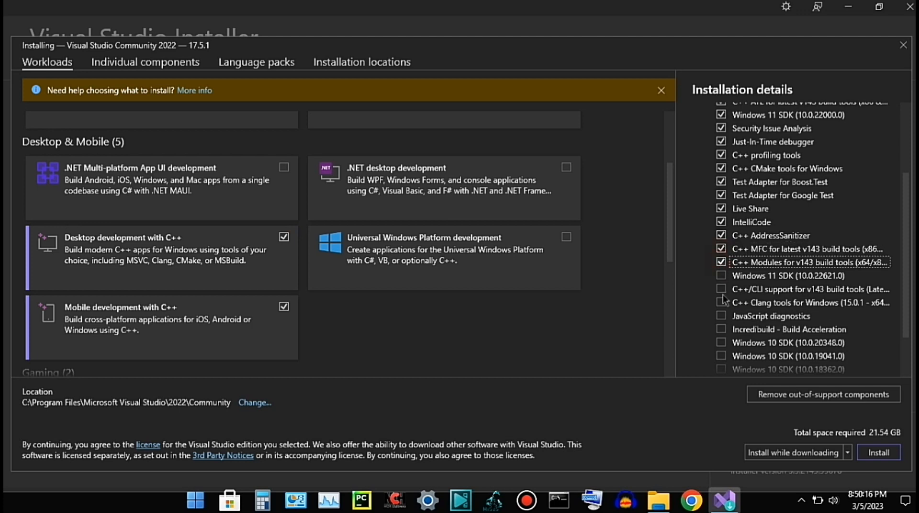
# Step: Add Windows 10 SDK 10.0.20348.0, 10.0.19041.0 and 10.0.18362.0 plus the MSVC v142 VS 2019 build tools to Desktop development with C++
pyautogui.click(720, 343)
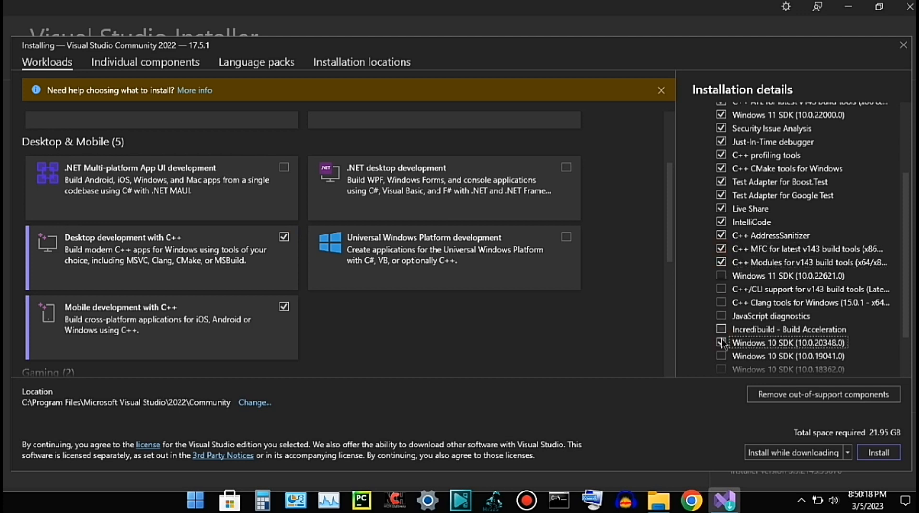
pyautogui.click(721, 356)
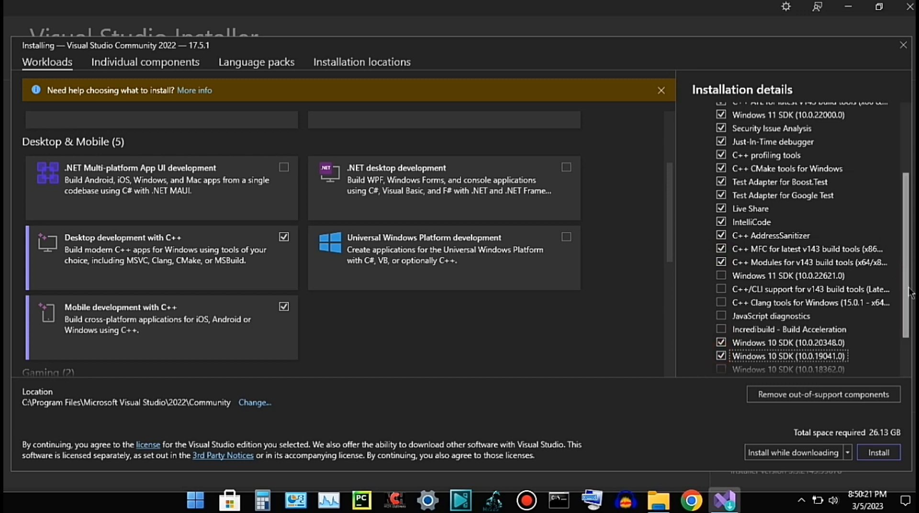
pyautogui.scroll(-2, 911, 292)
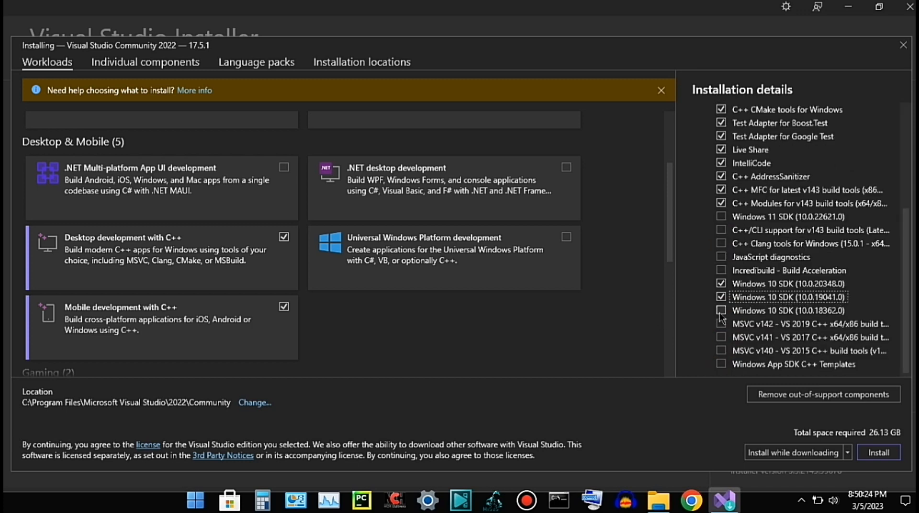
pyautogui.click(721, 311)
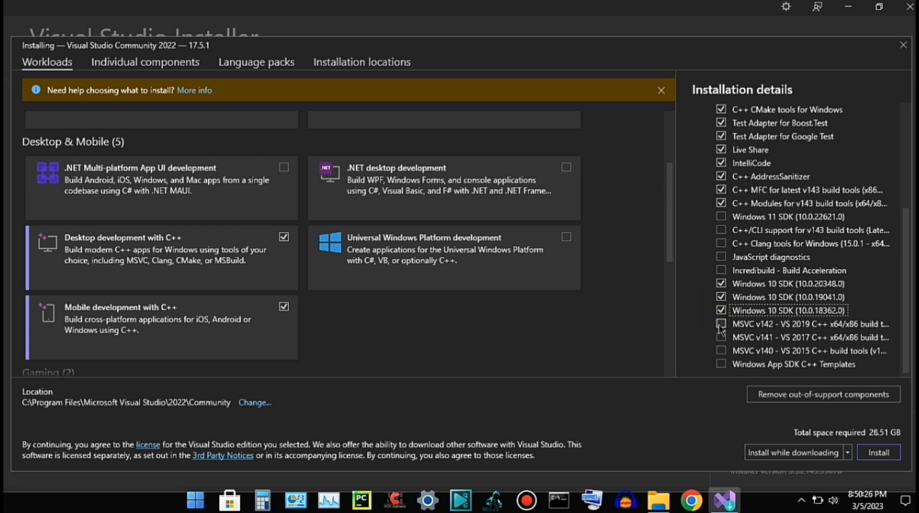
pyautogui.click(721, 325)
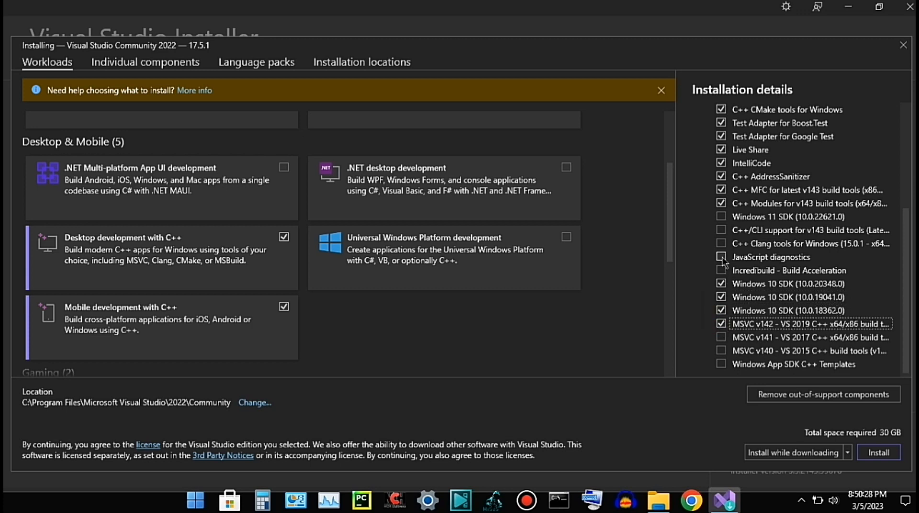
# Step: Select the Python development, ASP.NET and web development, and Node.js development workloads in the Web & Cloud section
pyautogui.moveTo(905, 241)
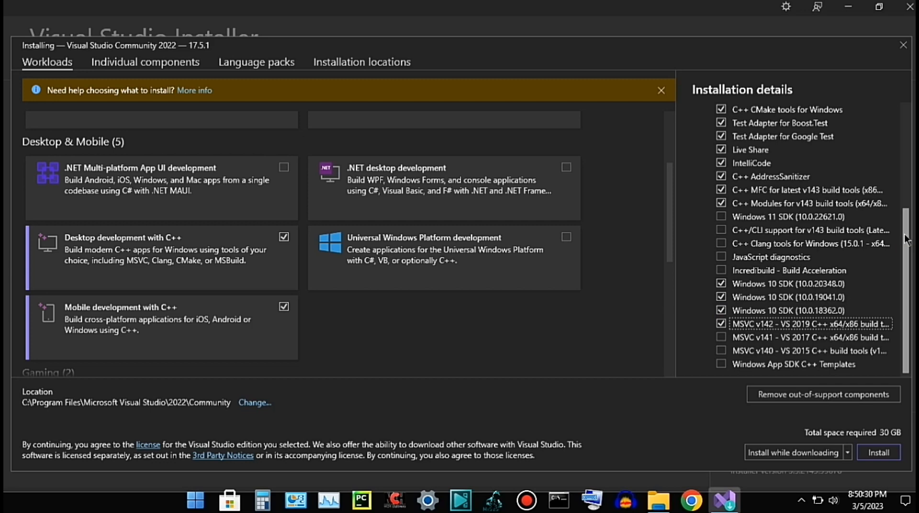
pyautogui.scroll(2, 904, 239)
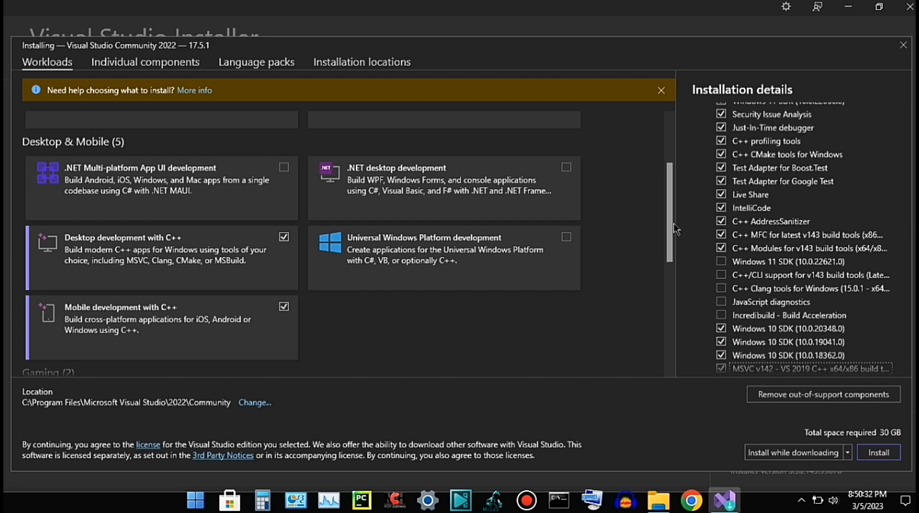
pyautogui.scroll(2, 670, 184)
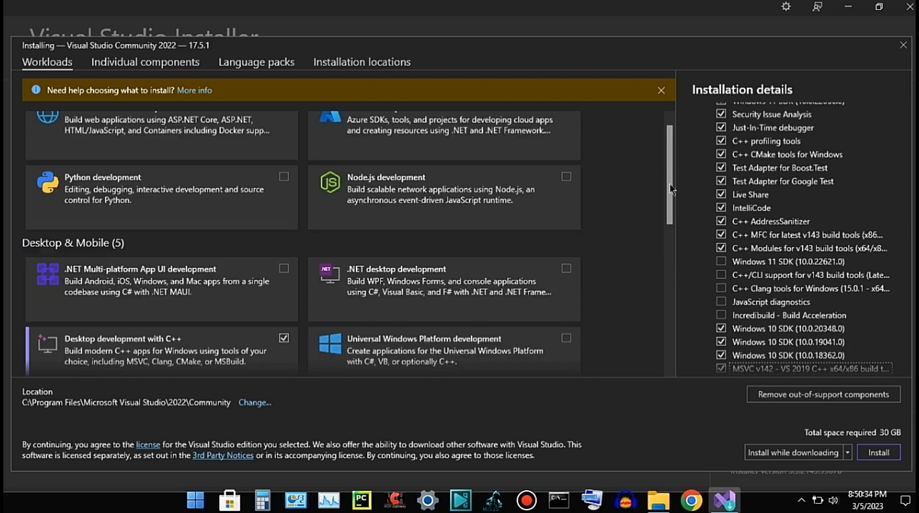
pyautogui.click(282, 180)
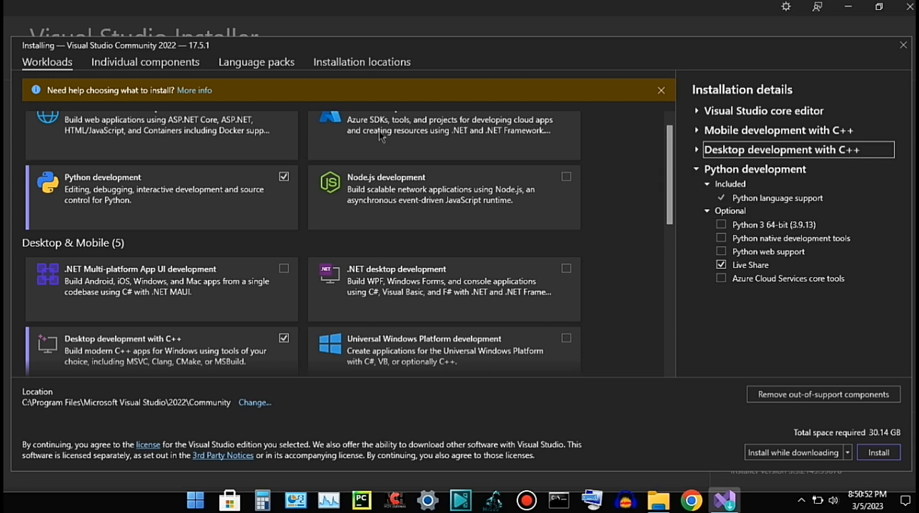
pyautogui.scroll(1, 378, 136)
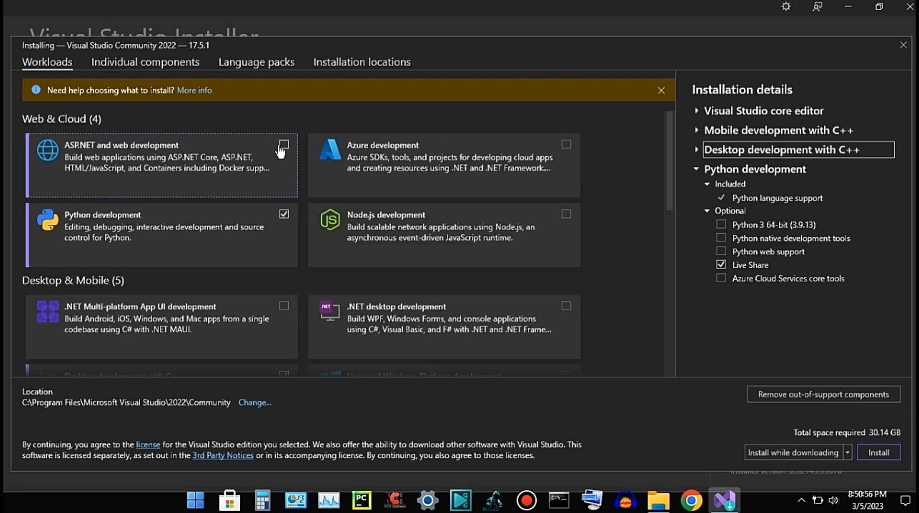
pyautogui.click(282, 145)
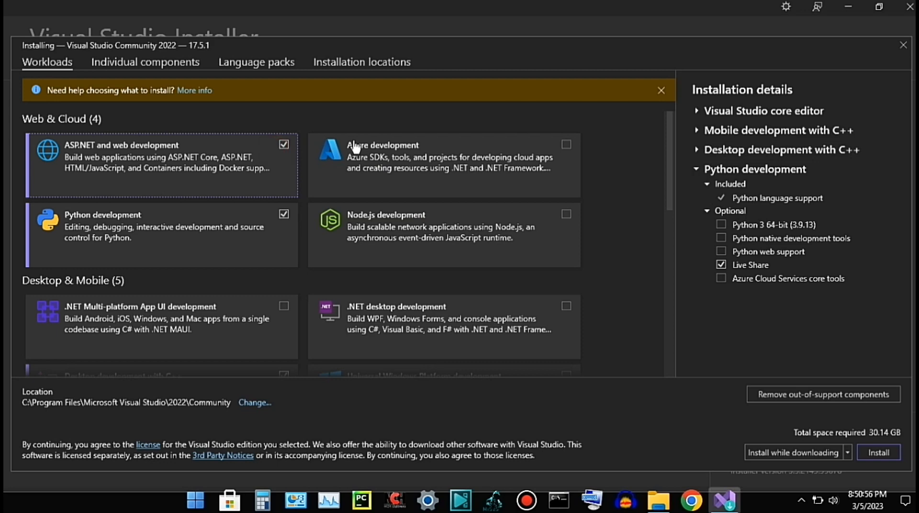
pyautogui.click(567, 215)
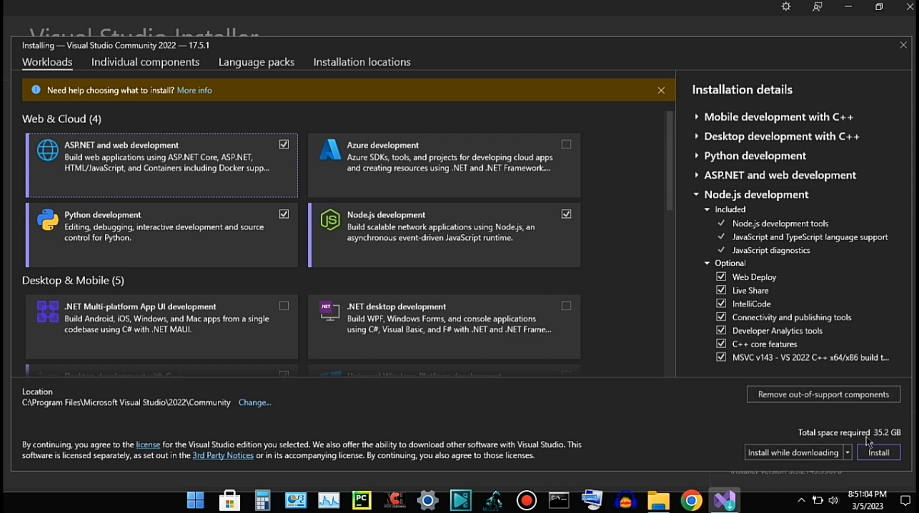
# Step: Look at the install mode choices and the installation locations, including the folder selection for shared components, without changing them
pyautogui.click(846, 452)
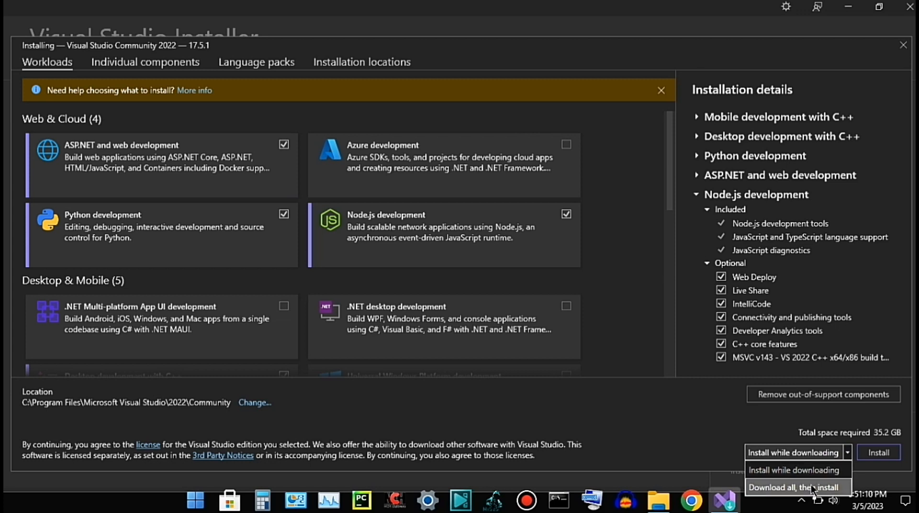
pyautogui.click(746, 412)
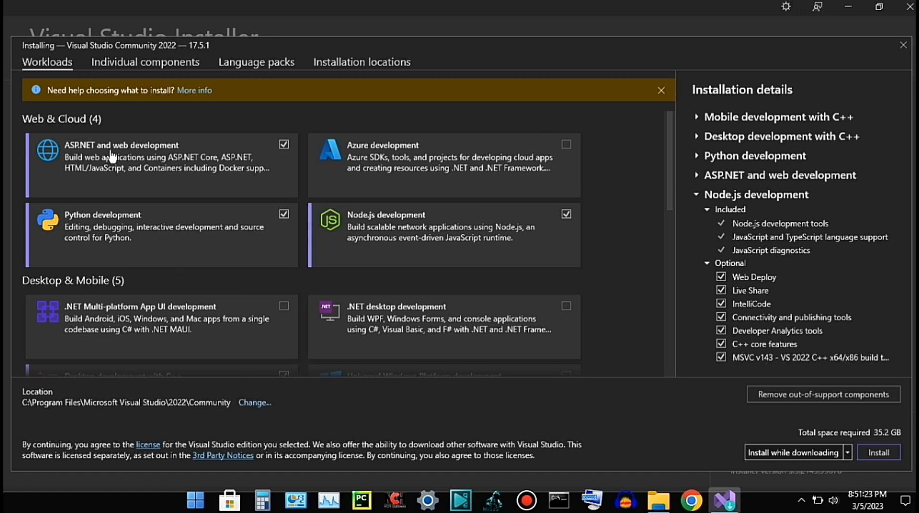
pyautogui.click(256, 405)
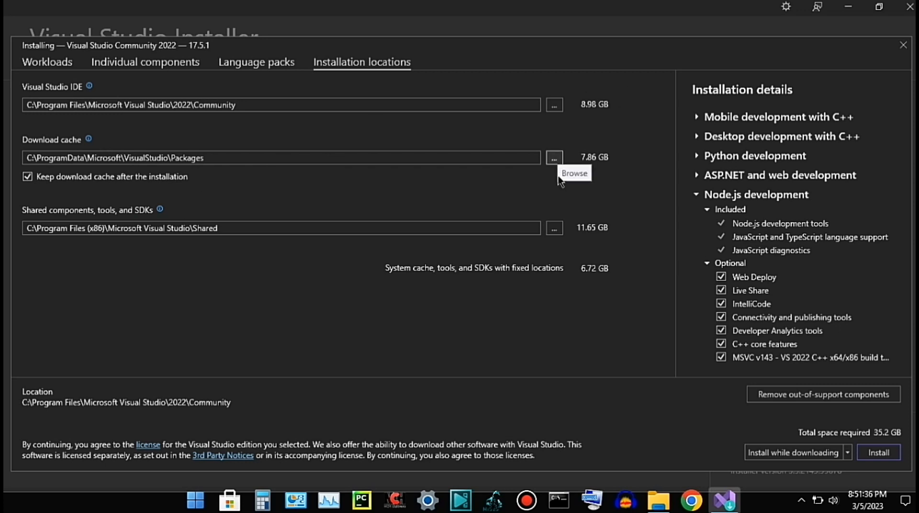
pyautogui.click(554, 227)
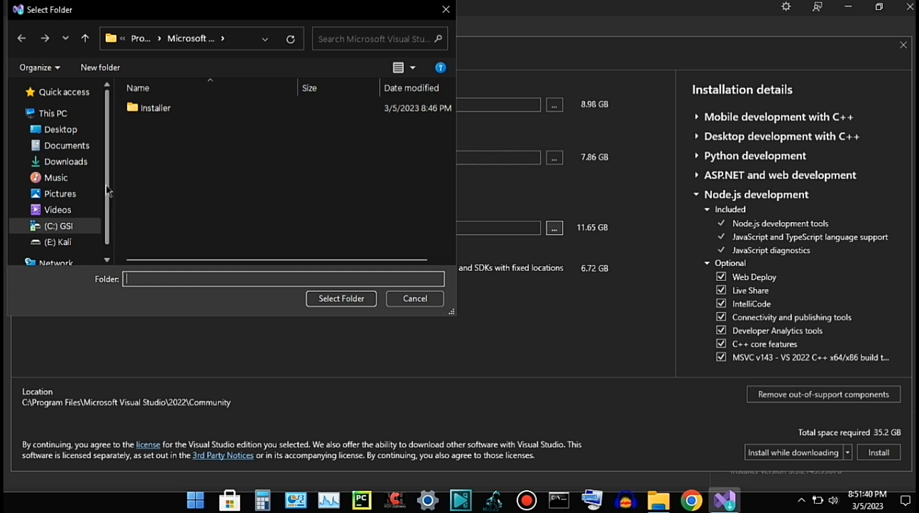
pyautogui.scroll(-1, 107, 187)
pyautogui.scroll(1, 109, 230)
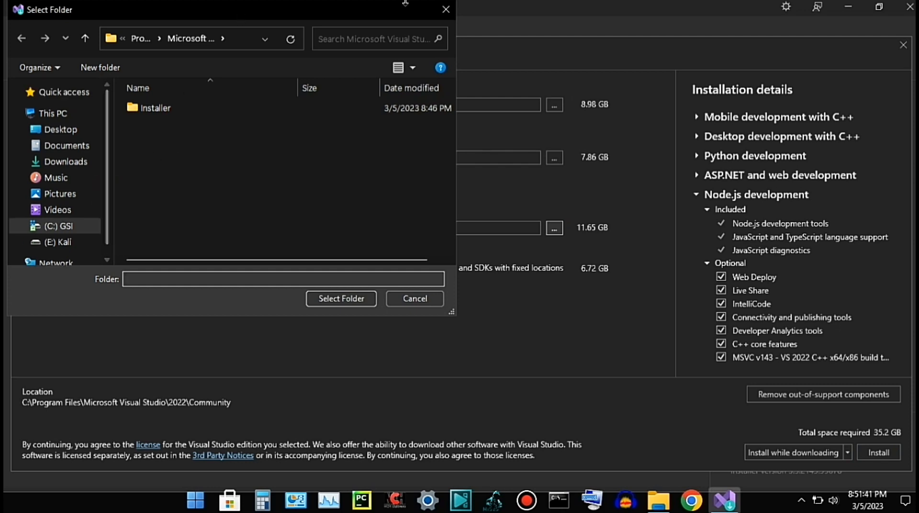
pyautogui.click(444, 9)
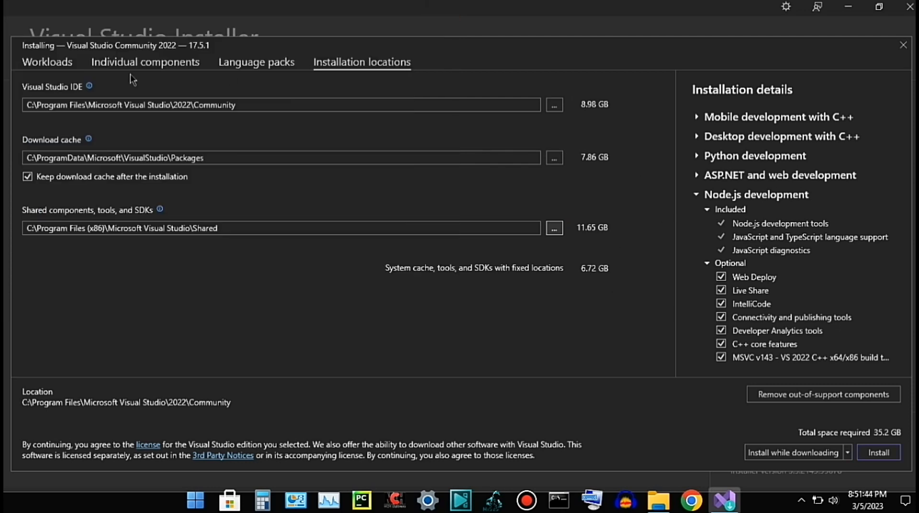
# Step: Look over the language packs and individual components, and start installing Visual Studio Community 2022 with the chosen workloads
pyautogui.click(226, 67)
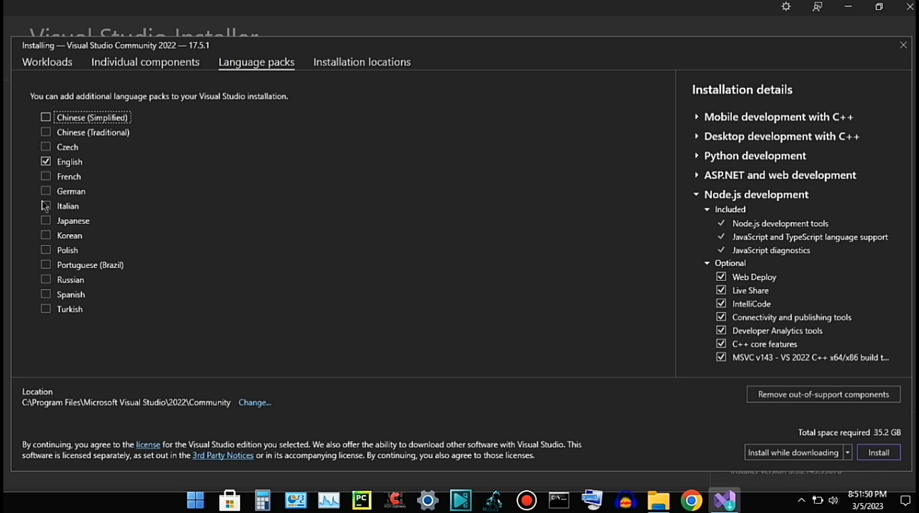
pyautogui.click(87, 64)
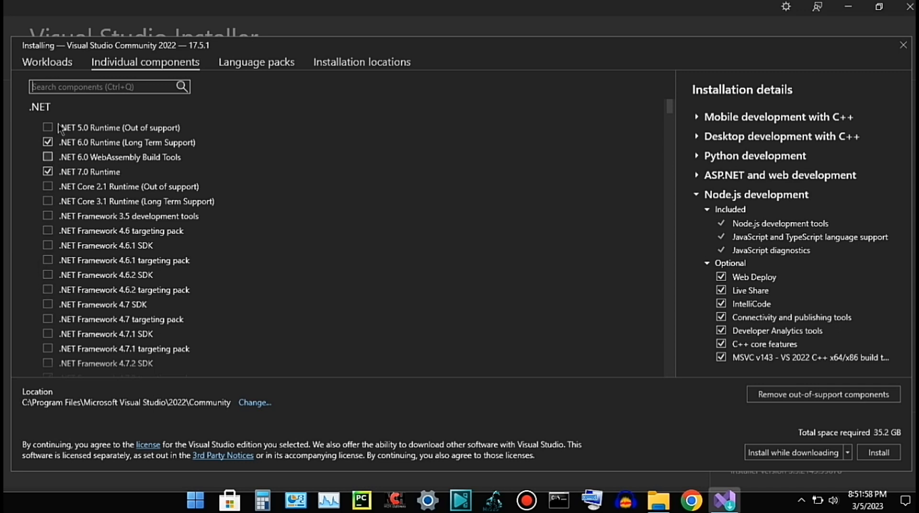
pyautogui.click(44, 66)
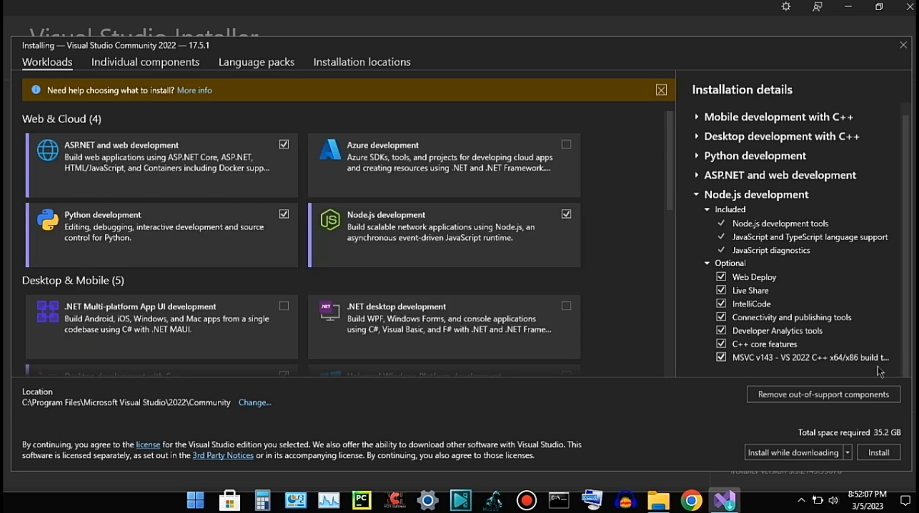
pyautogui.click(872, 455)
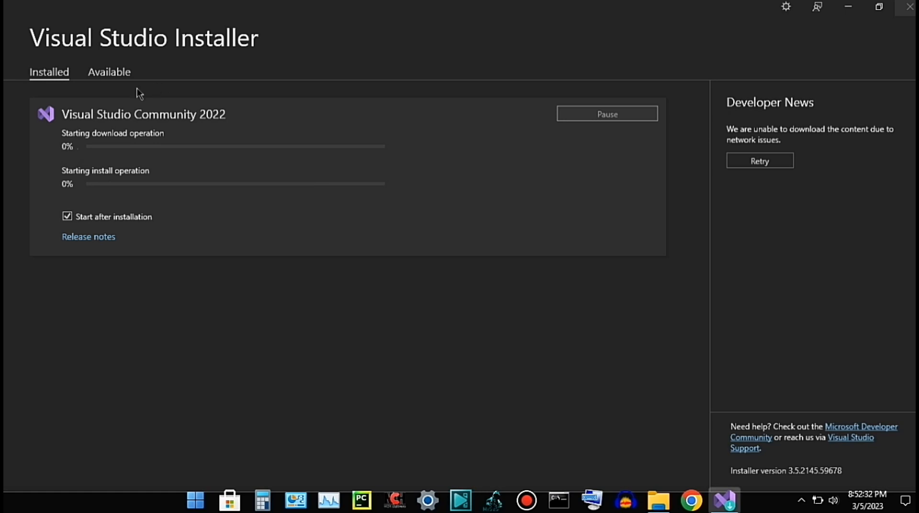
# Step: View the other available Visual Studio 2022 editions and the additional options for Professional, and return to the installed products
pyautogui.click(111, 74)
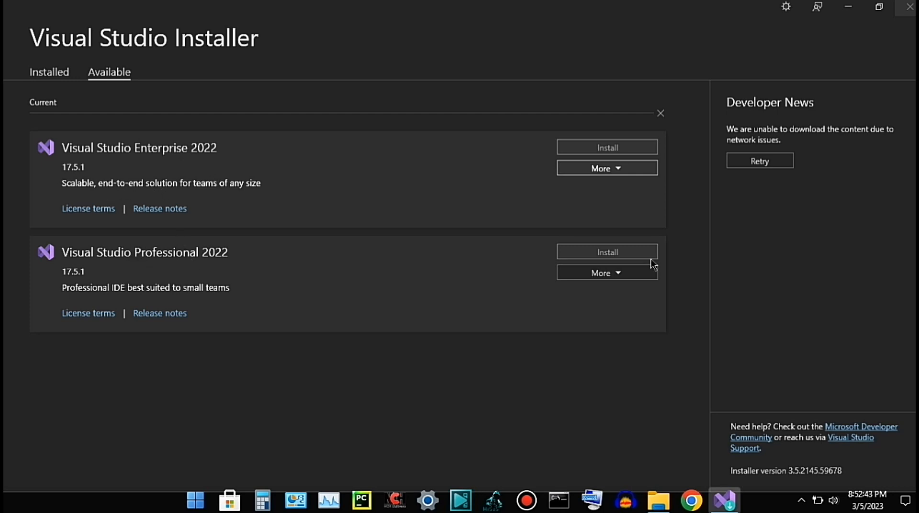
pyautogui.click(627, 277)
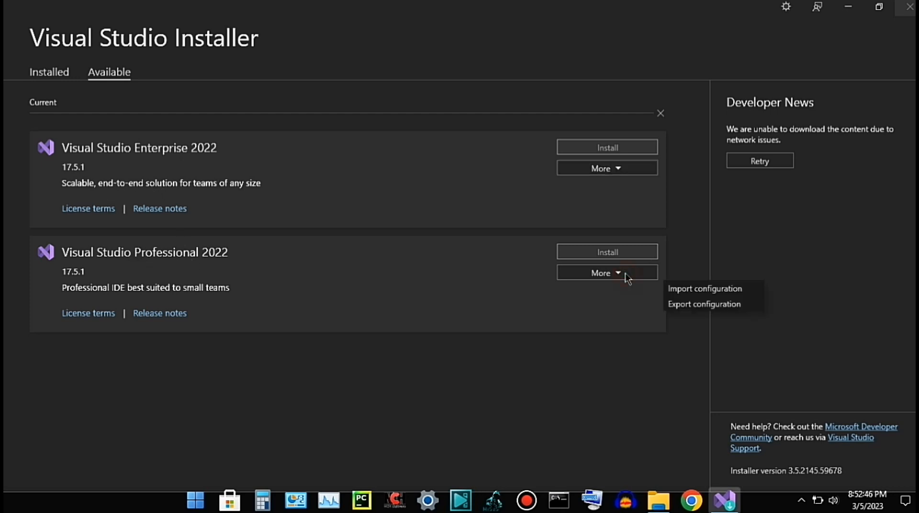
pyautogui.click(59, 75)
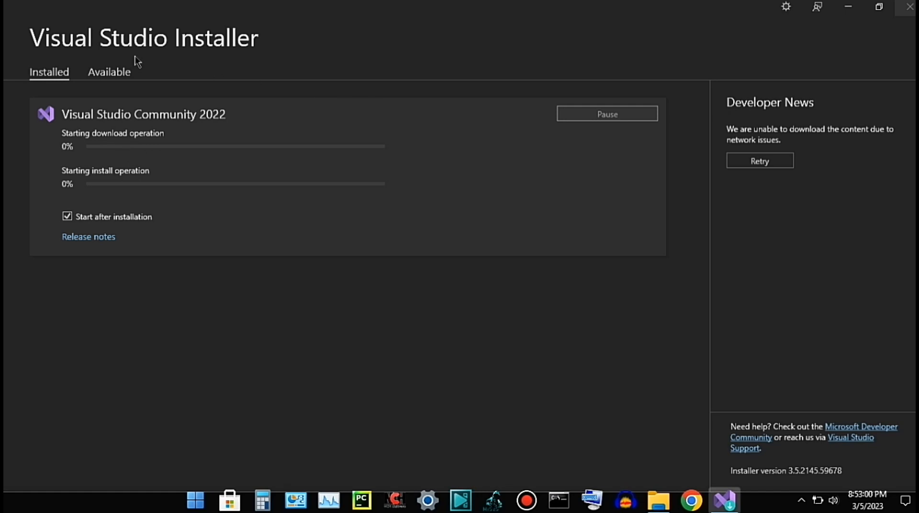
pyautogui.moveTo(453, 5)
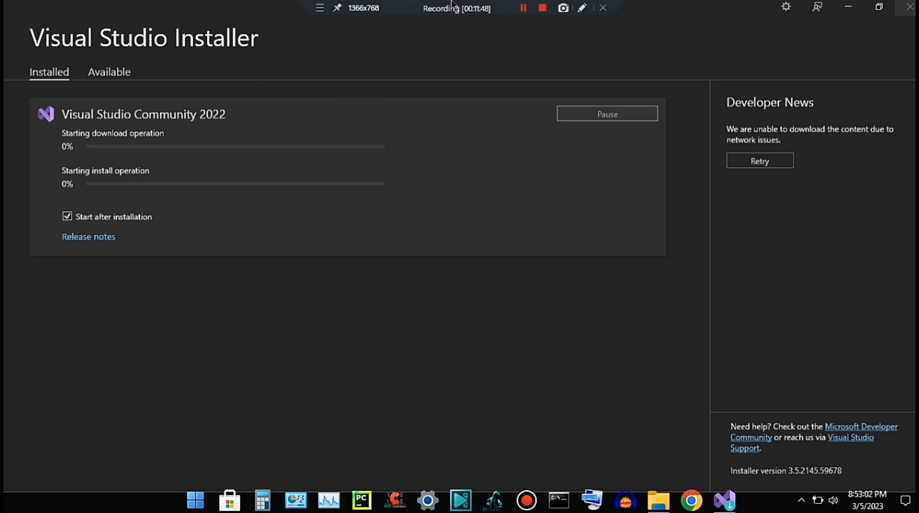